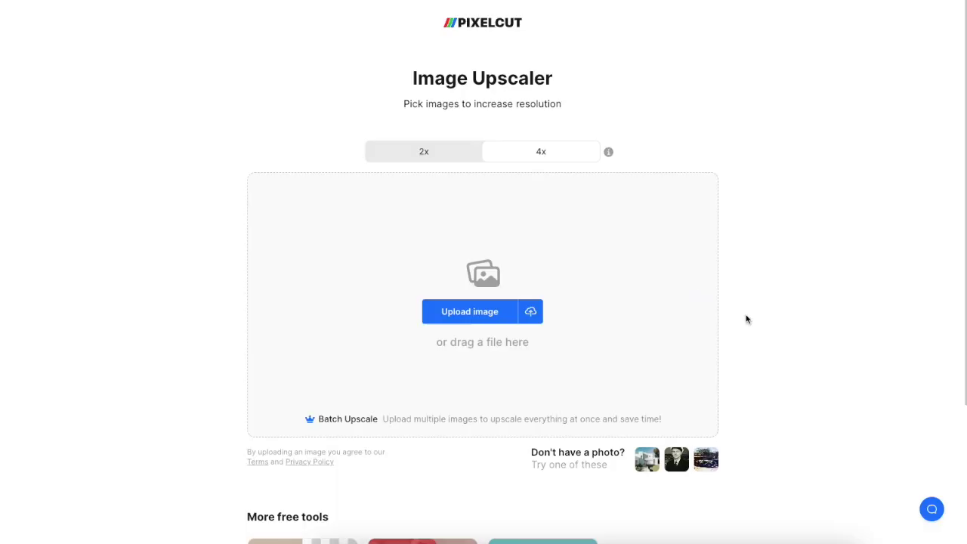
Step: Upload the bird photo for upscaling and compare the original with the 2,312 x 1,366 px version in the before/after preview
drag(966, 375, 461, 285)
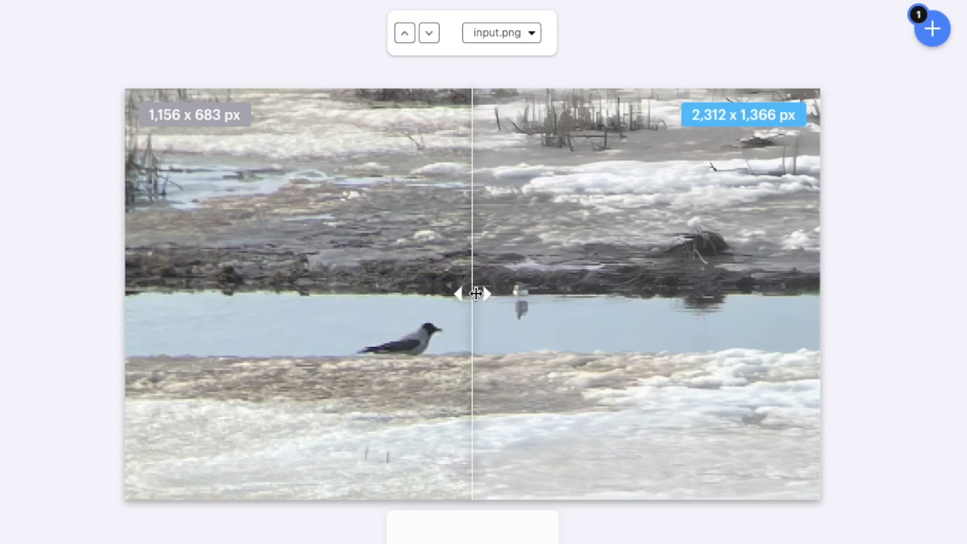
drag(475, 293, 678, 265)
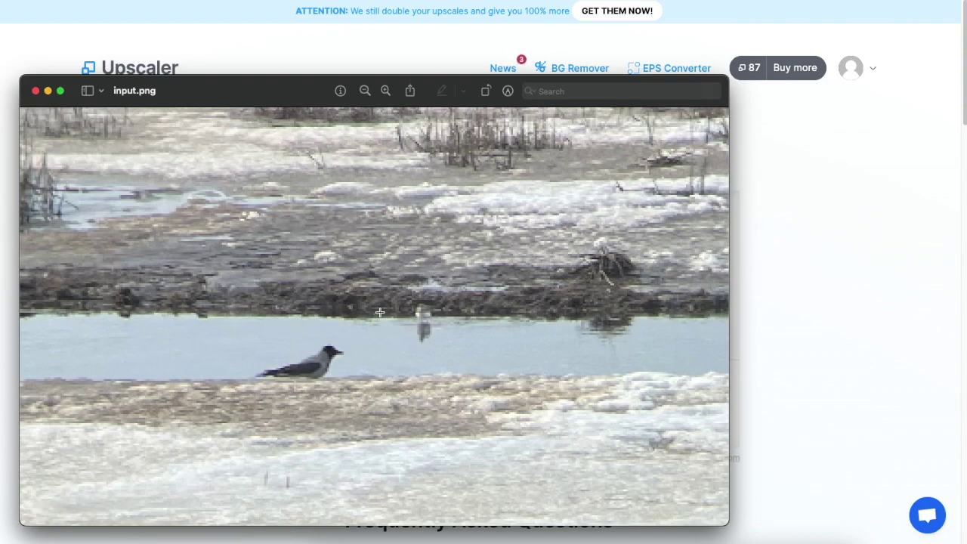
Step: Close the preview of input.png and upload the file to Upscaler for AI enhancement
click(35, 91)
drag(678, 326, 483, 256)
scroll(488, 244, down, 1)
scroll(488, 237, up, 1)
scroll(487, 237, down, 1)
scroll(488, 237, up, 1)
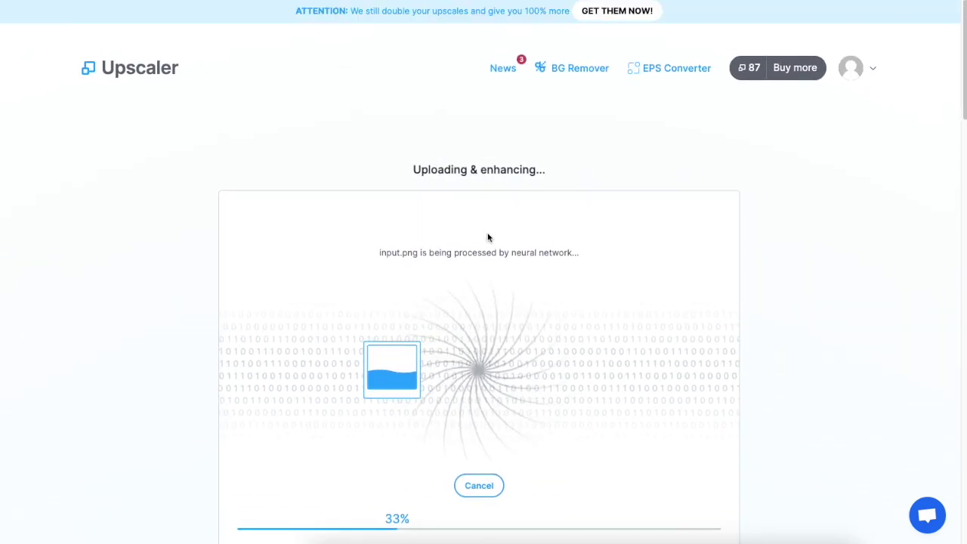
Step: Examine the 2x Upscaler result by sweeping the comparison divider back and forth around the bird
scroll(487, 237, down, 1)
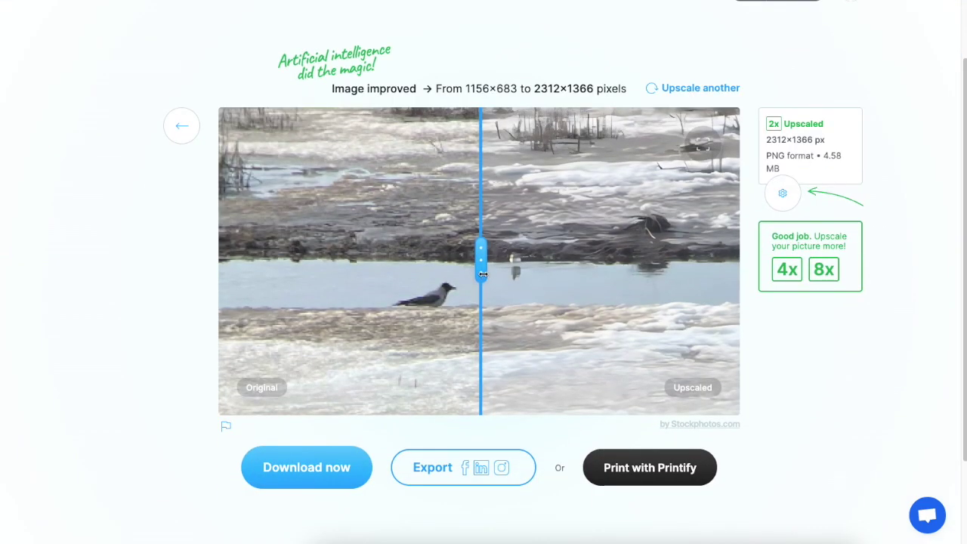
drag(483, 274, 426, 274)
drag(368, 272, 487, 237)
drag(483, 274, 477, 227)
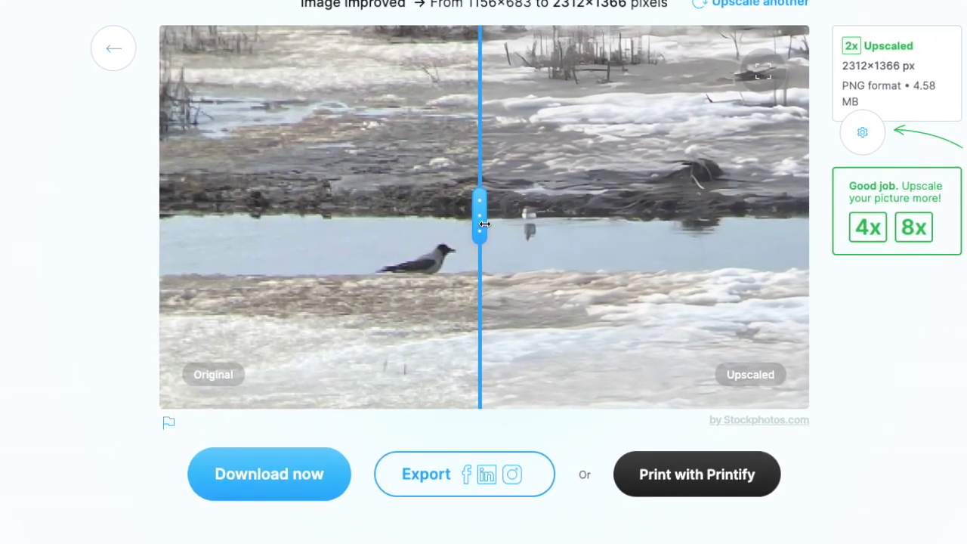
drag(476, 249, 332, 286)
drag(327, 220, 363, 219)
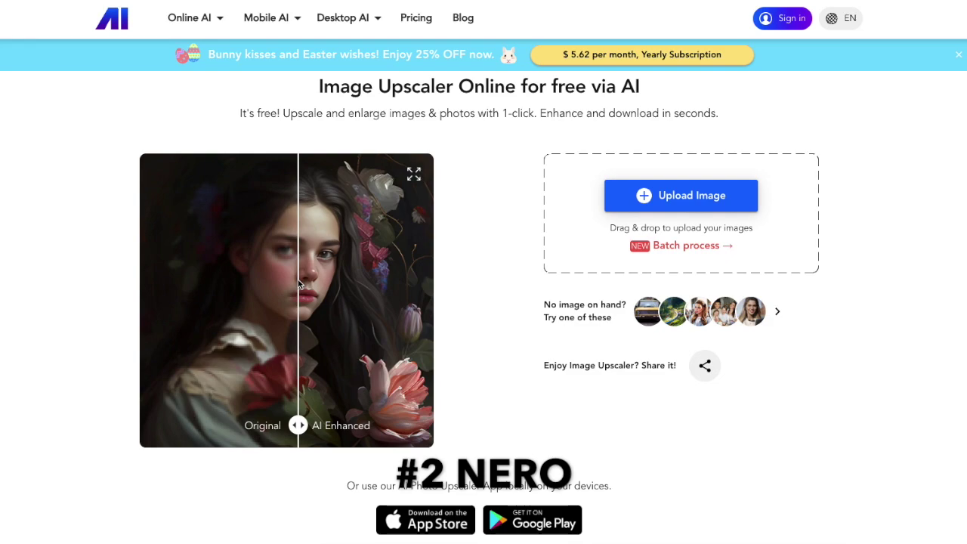
Step: Switch to Nero's Image Upscaler and compare the original and AI-enhanced versions of the sample portrait
drag(297, 280, 260, 293)
drag(259, 386, 342, 350)
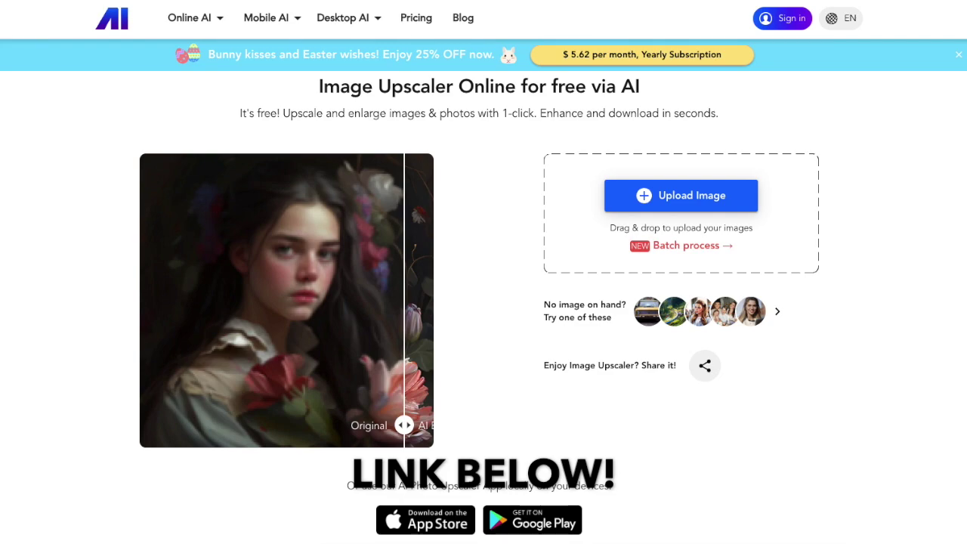
Step: Upload the bird photo to Nero's Image Upscaler and choose the Photograph model for the enhancement
drag(966, 412, 704, 193)
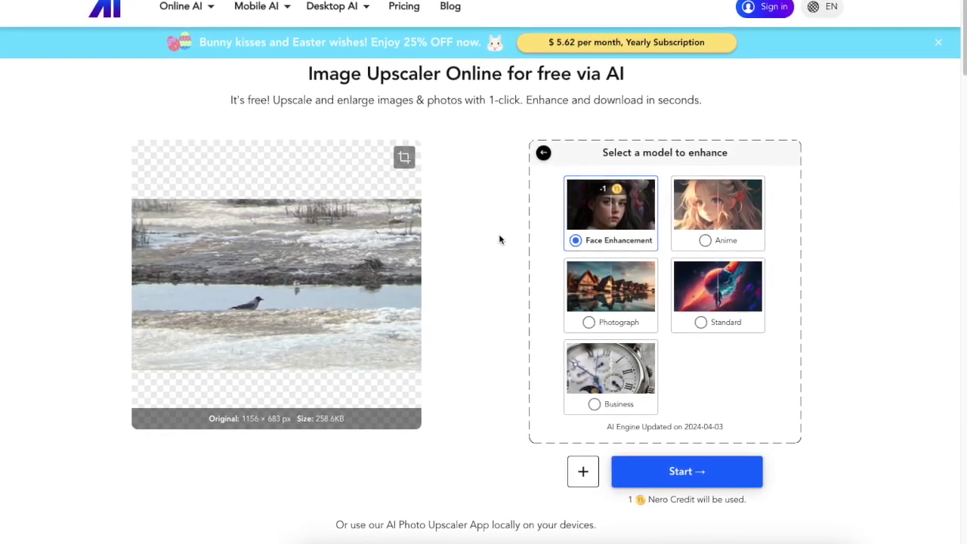
click(580, 320)
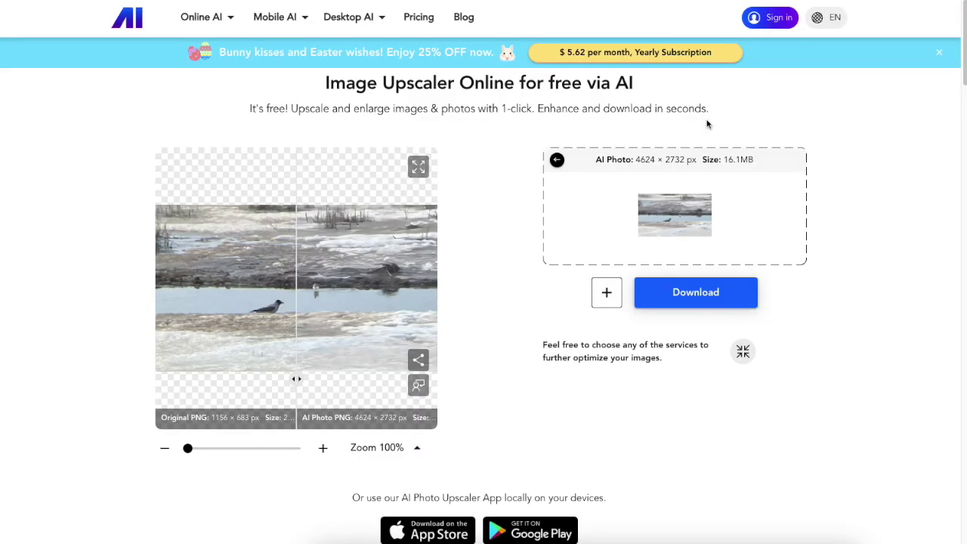
Step: Zoom Nero's comparison to 255% and bring the bird into the AI Photo side of the divider to inspect its detail
drag(191, 451, 193, 451)
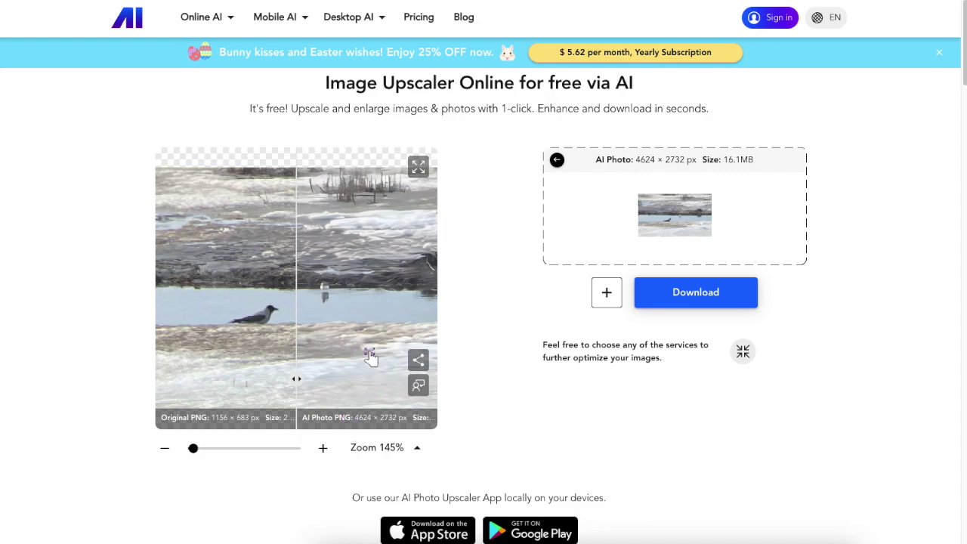
scroll(370, 355, down, 2)
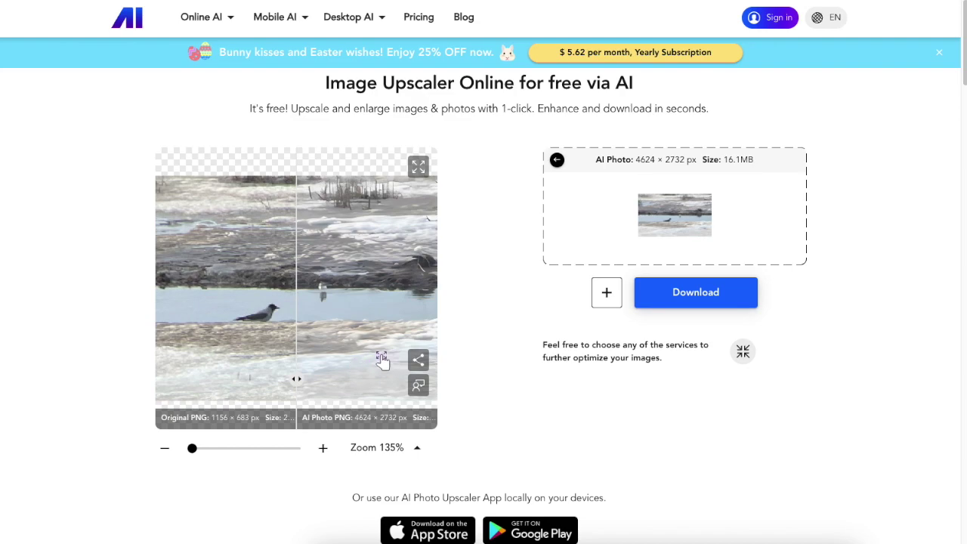
drag(295, 379, 258, 378)
drag(188, 450, 206, 449)
drag(308, 345, 425, 309)
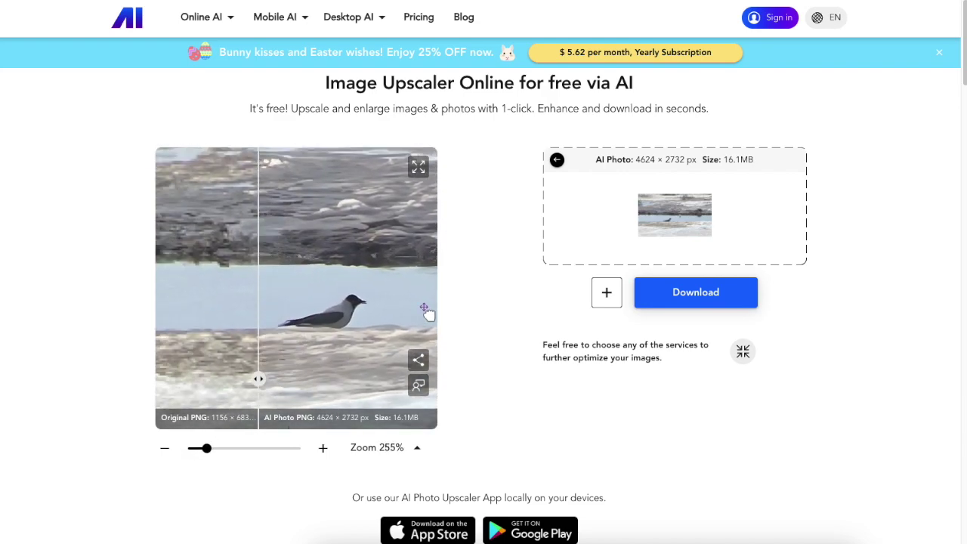
Step: Reveal almost the entire AI Photo with the comparison divider and return the view to 100% zoom
drag(254, 380, 178, 349)
scroll(284, 368, down, 10)
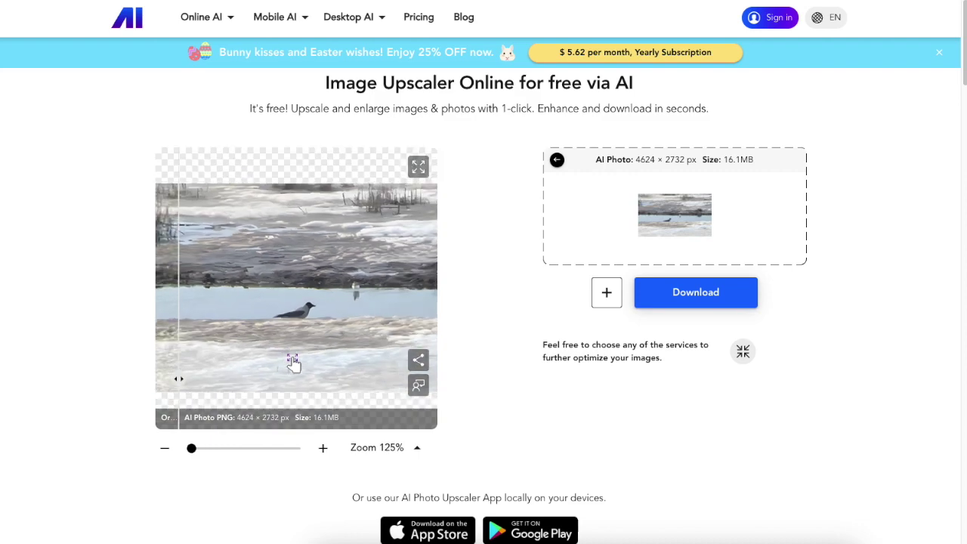
scroll(293, 363, down, 2)
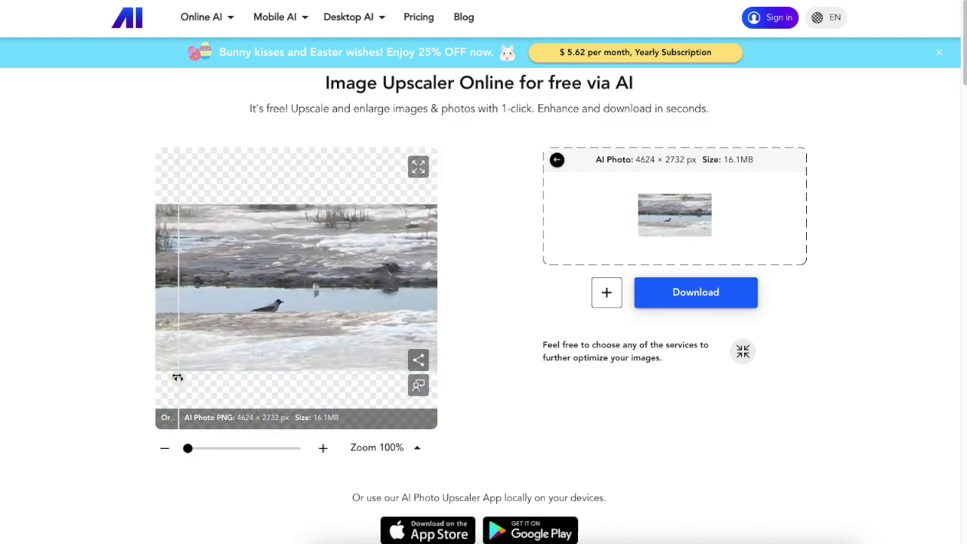
Step: Inspect the enhanced bird and water close up at 320% zoom, and compare them with the original at 150%
scroll(287, 302, up, 8)
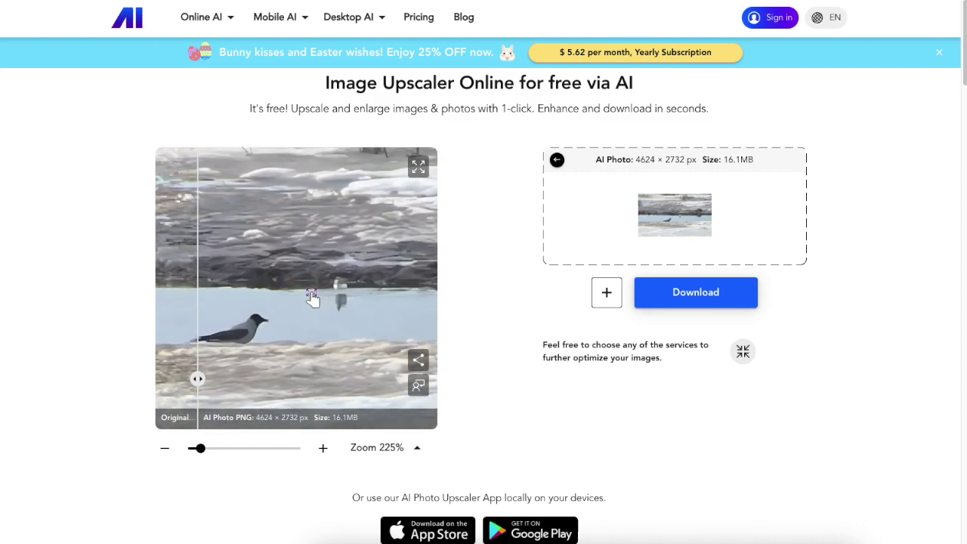
scroll(299, 303, up, 4)
scroll(273, 305, down, 6)
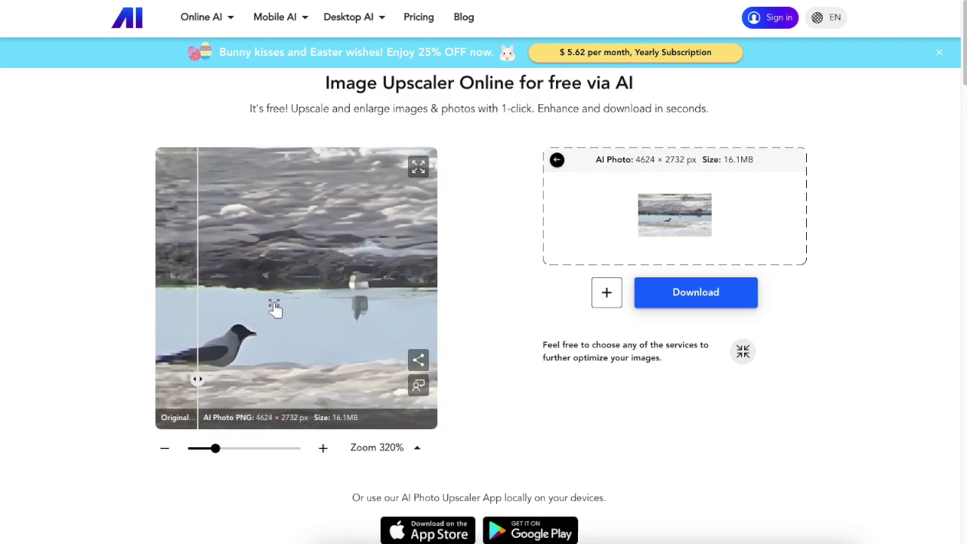
scroll(273, 306, down, 6)
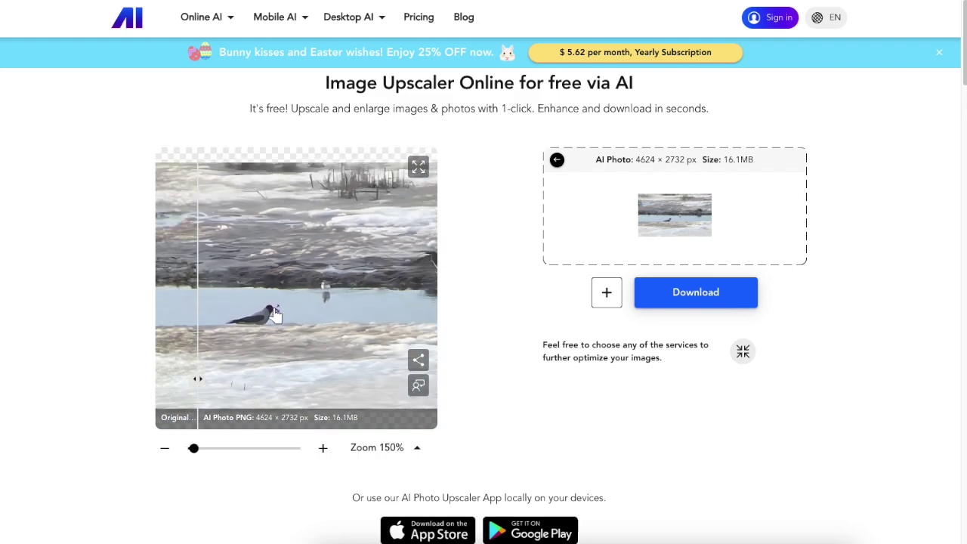
drag(199, 380, 179, 300)
drag(200, 393, 291, 332)
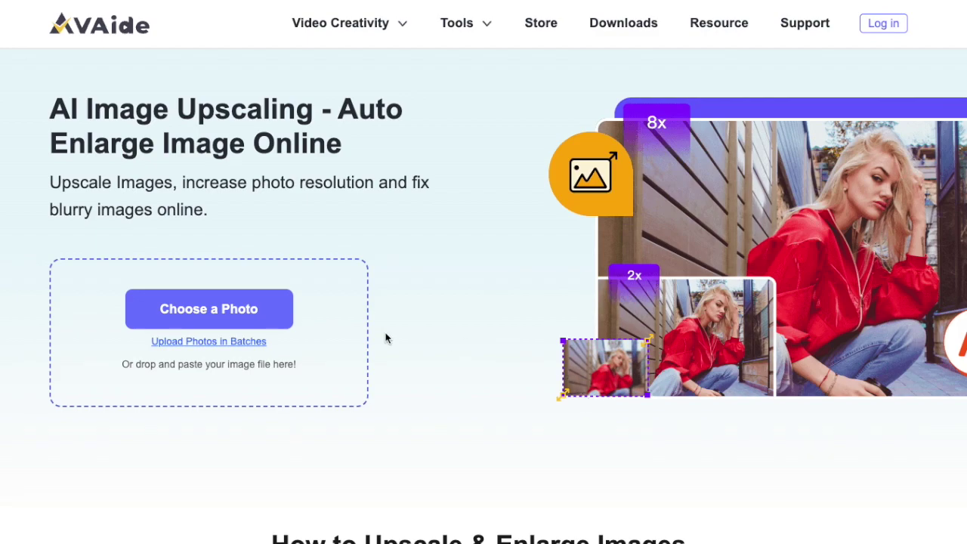
Step: Upload the bird photo to AVAide's AI Image Upscaling and examine the 2x (SD) output under the magnifier
drag(966, 529, 213, 307)
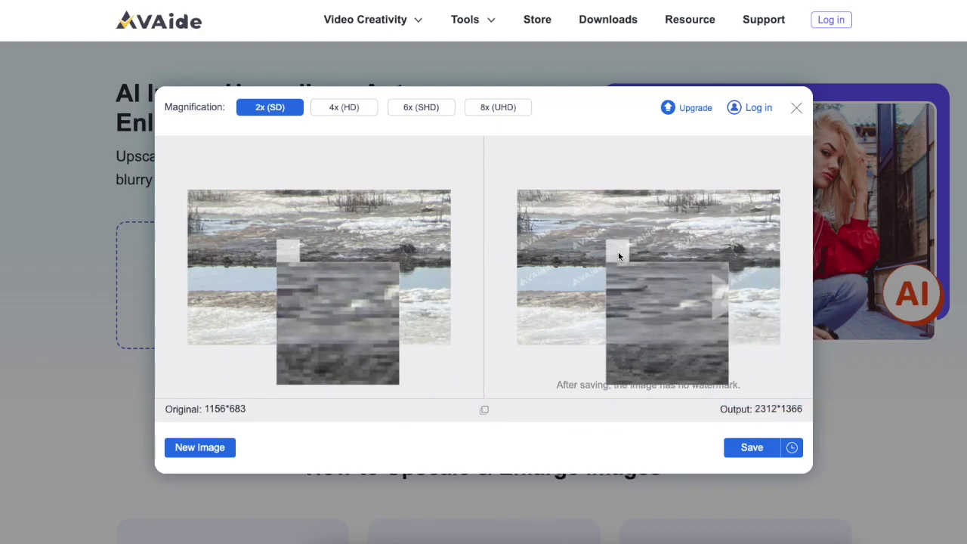
right_click(629, 251)
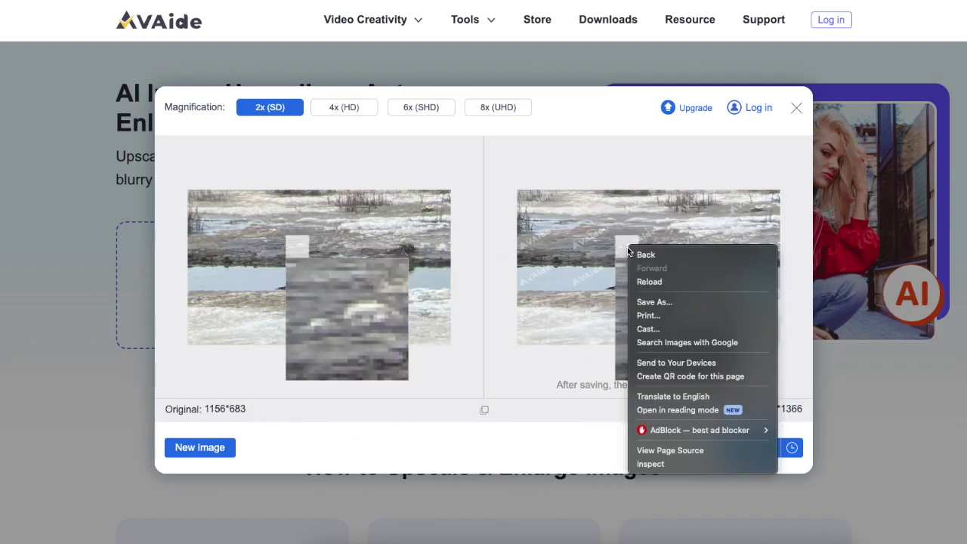
click(576, 216)
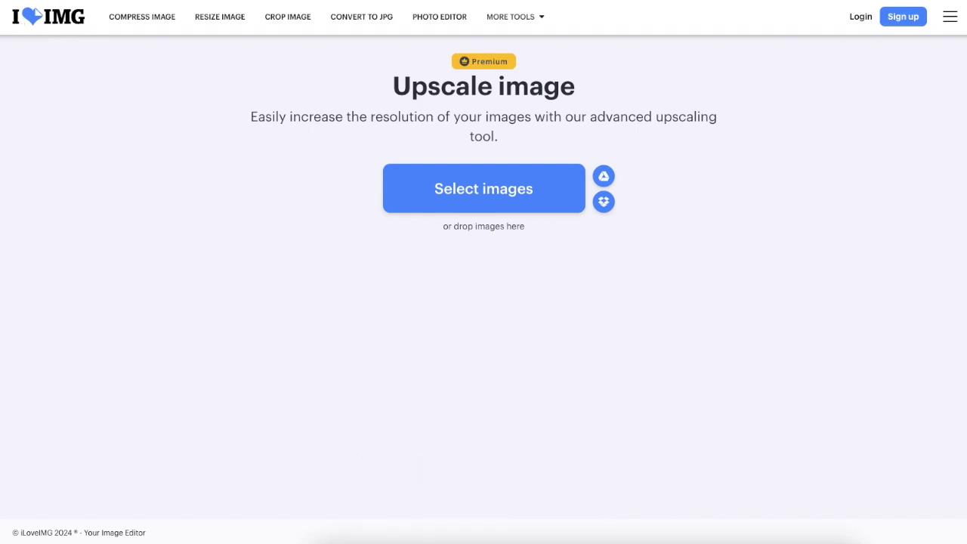
Step: Switch to iLoveIMG's Upscale image tool and add input.png
drag(966, 302, 546, 310)
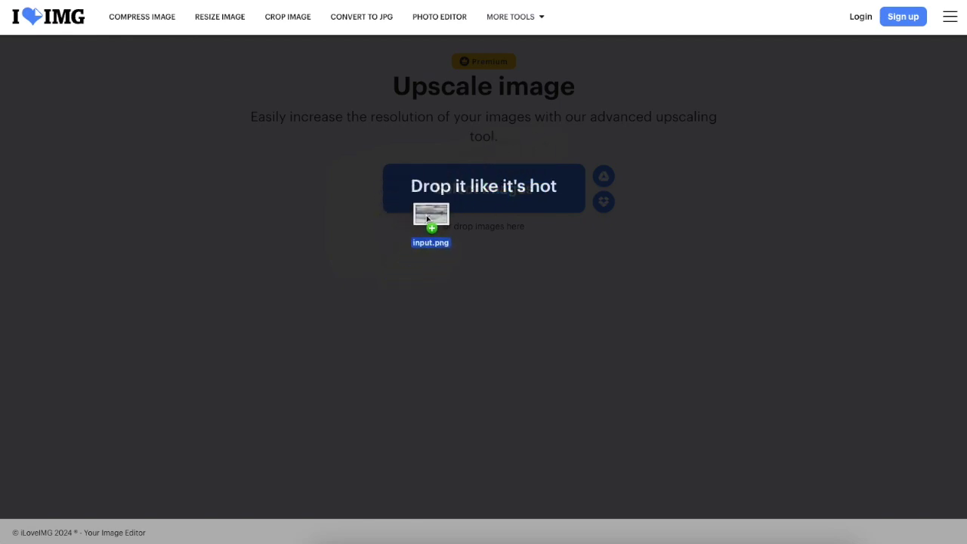
drag(428, 219, 441, 201)
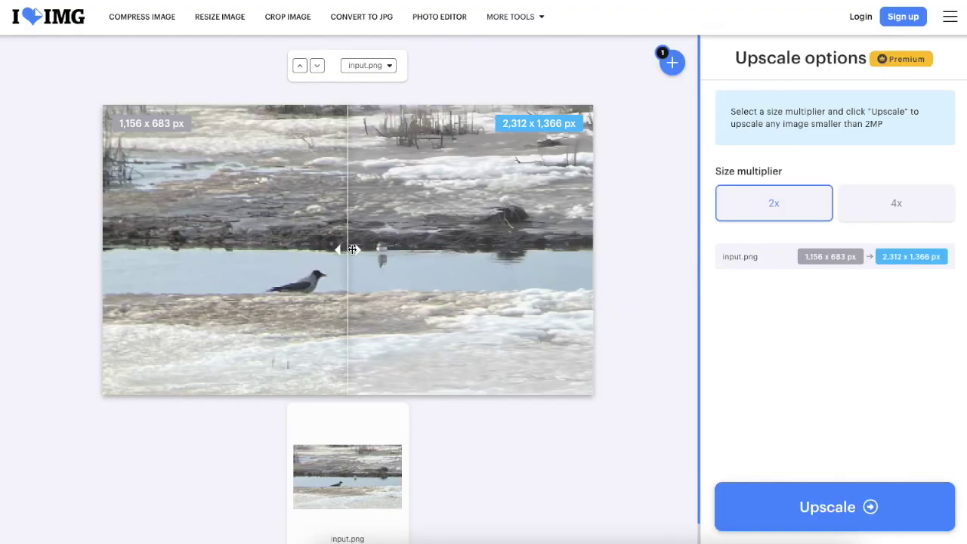
Step: Compare the original input.png with iLoveIMG's 2x preview by sweeping the divider across the whole image
drag(350, 249, 298, 227)
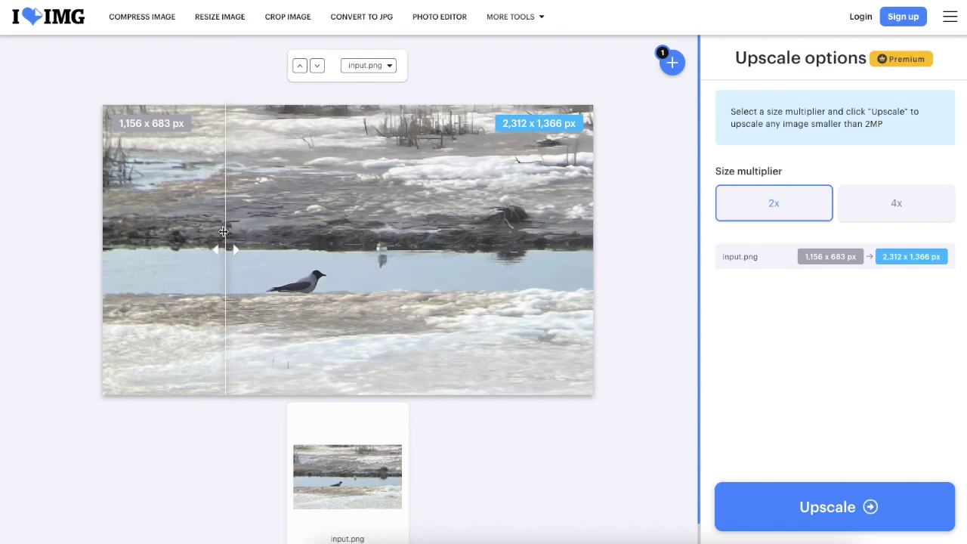
drag(203, 247, 667, 264)
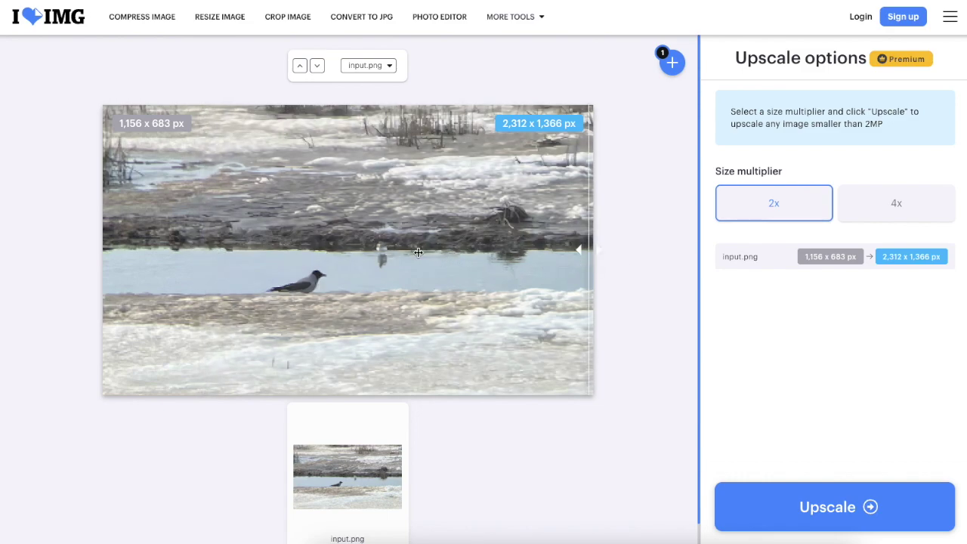
drag(578, 250, 308, 247)
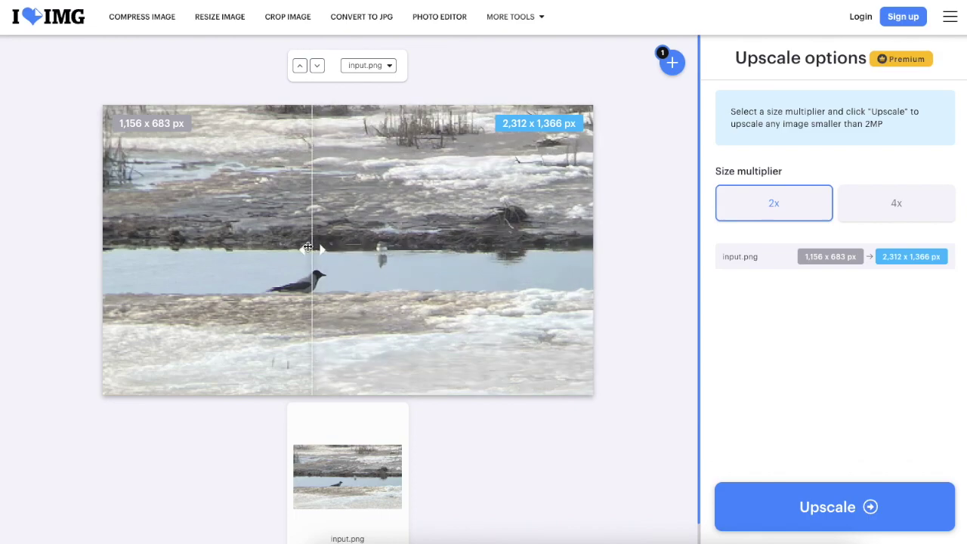
drag(178, 251, 129, 251)
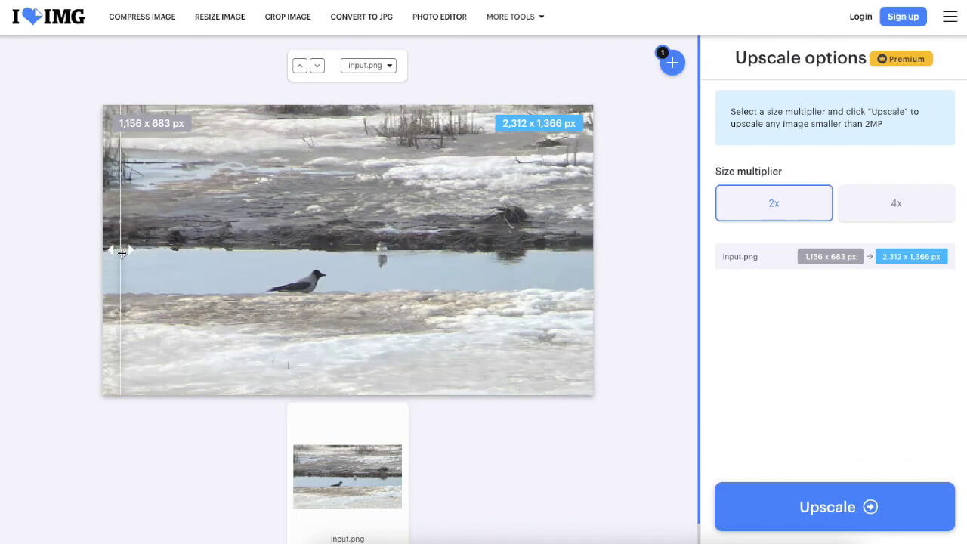
drag(246, 248, 278, 247)
drag(338, 244, 104, 230)
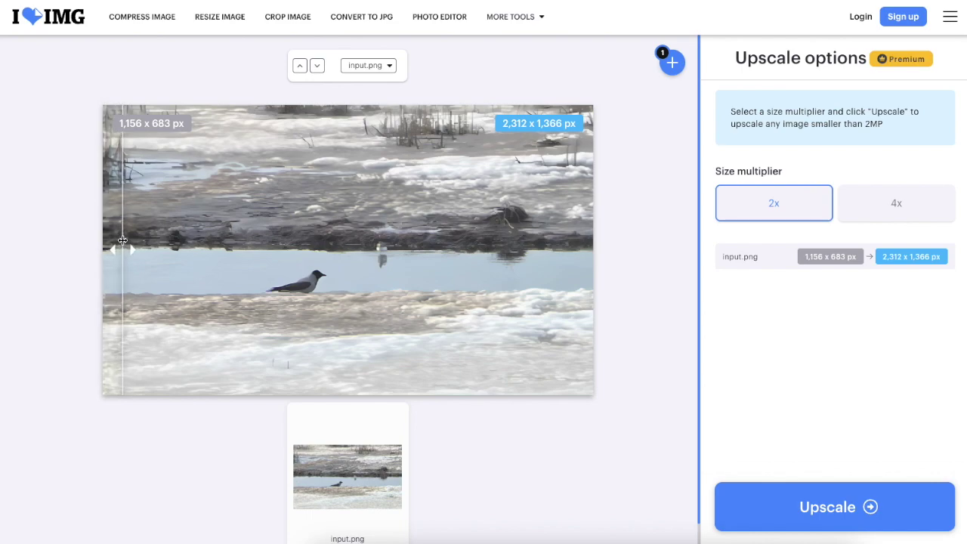
mouse_move(128, 241)
mouse_down()
mouse_move(172, 239)
mouse_move(129, 238)
mouse_up()
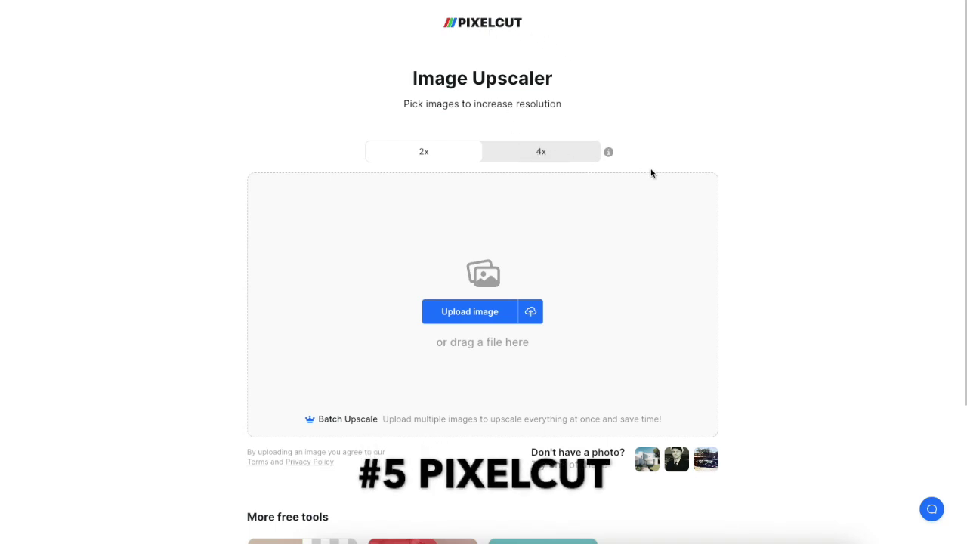
Step: Switch to Pixelcut's Image Upscaler, choose the 4x scale and upload the bird photo
click(551, 155)
click(401, 159)
click(544, 153)
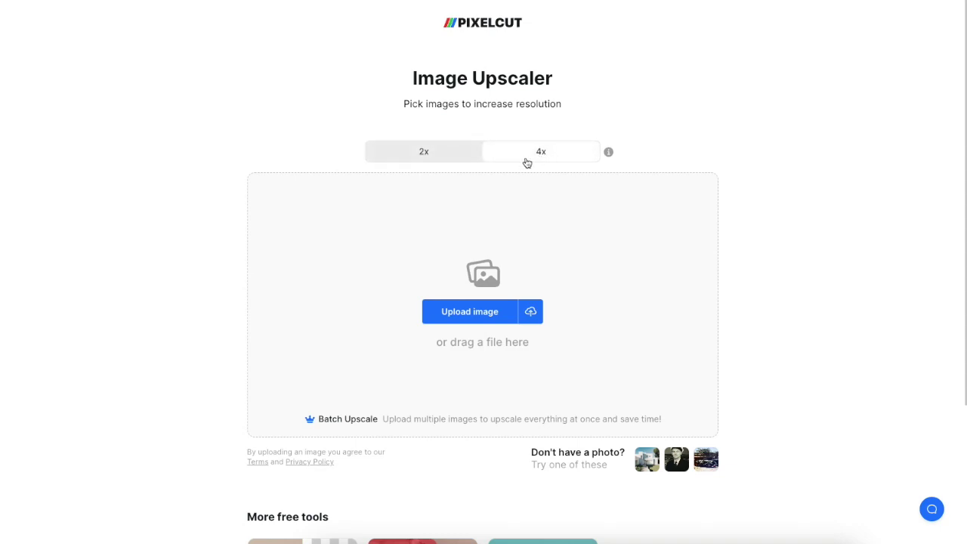
drag(930, 408, 498, 336)
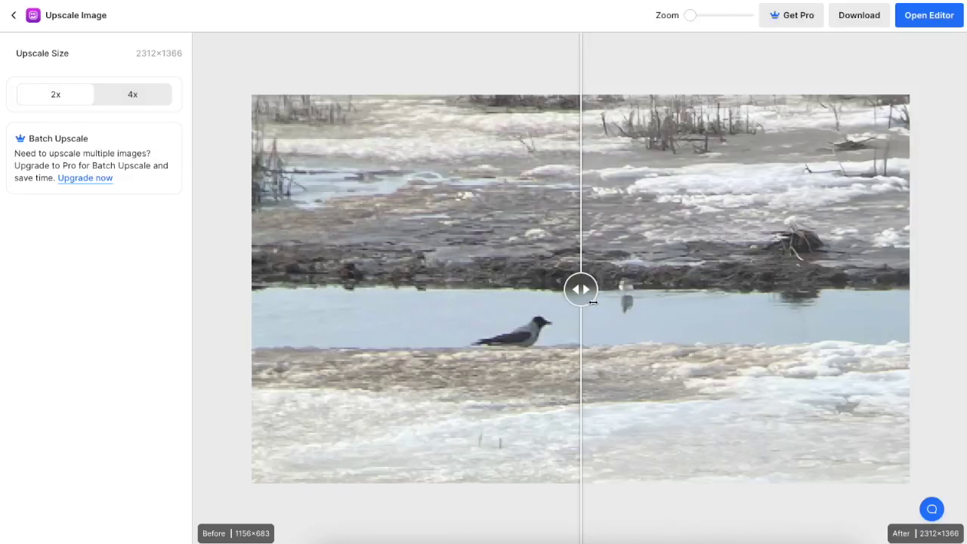
Step: Examine Pixelcut's upscaled result by moving the before/after divider until nearly the whole enhanced image is uncovered
drag(592, 292, 449, 288)
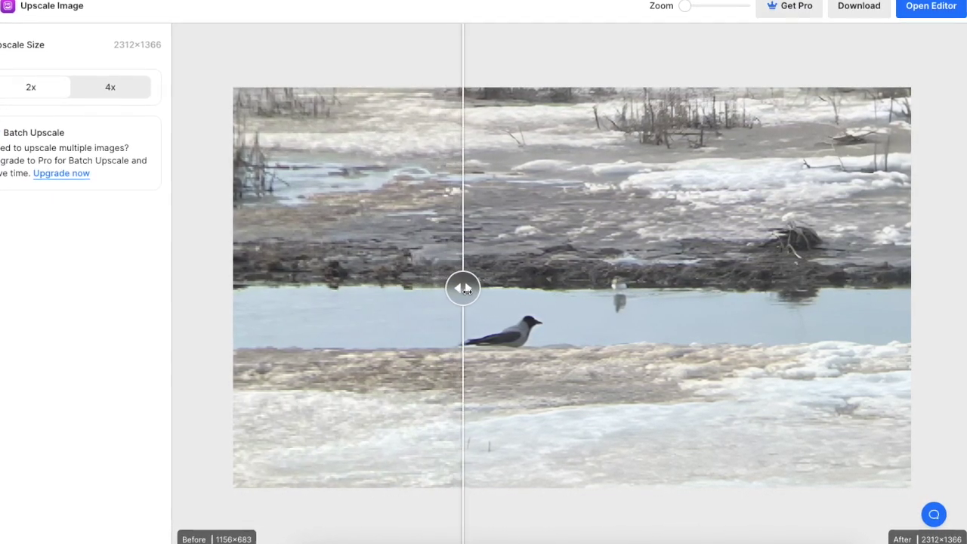
drag(510, 289, 485, 289)
drag(385, 295, 261, 286)
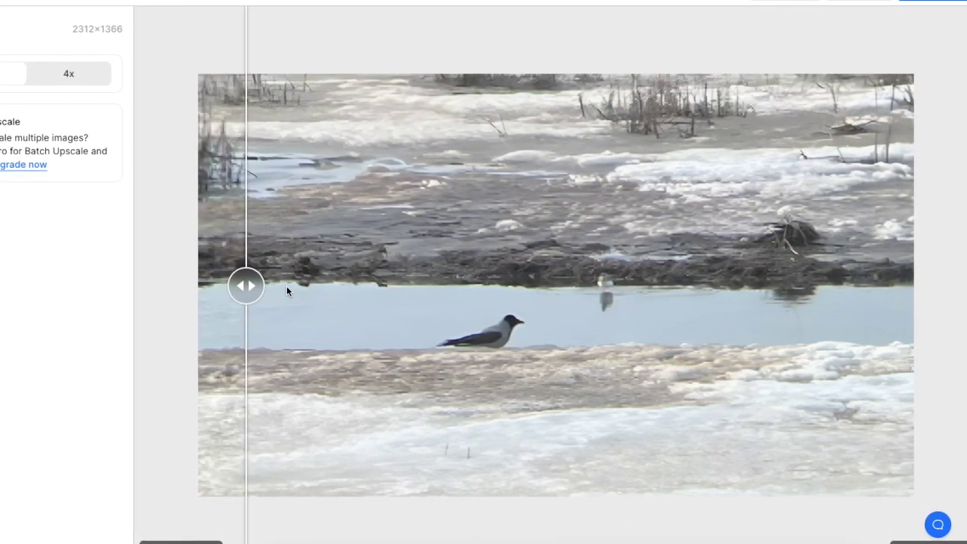
drag(237, 284, 130, 249)
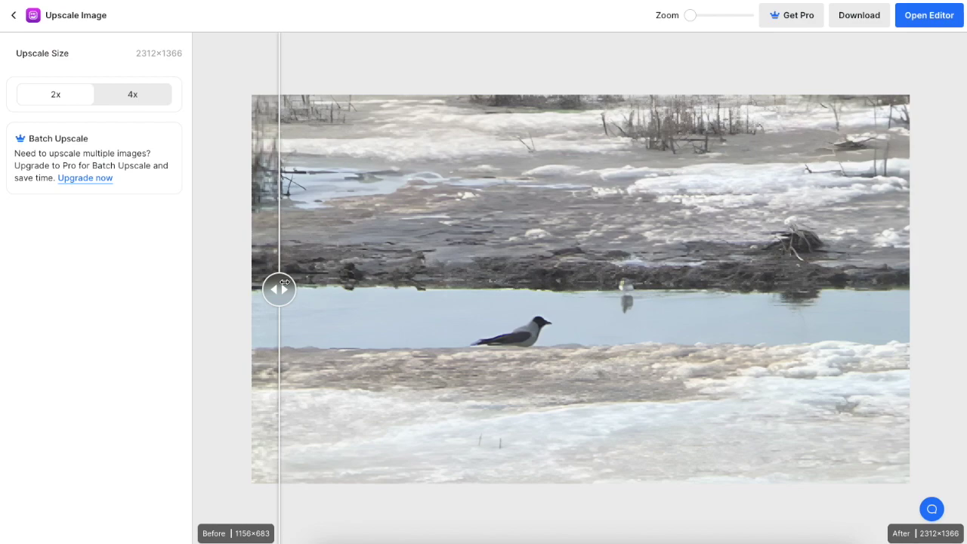
Step: Inspect the original bird photo in Pixelcut zoomed in and at full view, and reveal the upscaled version again for comparison
drag(284, 282, 850, 347)
scroll(579, 305, up, 3)
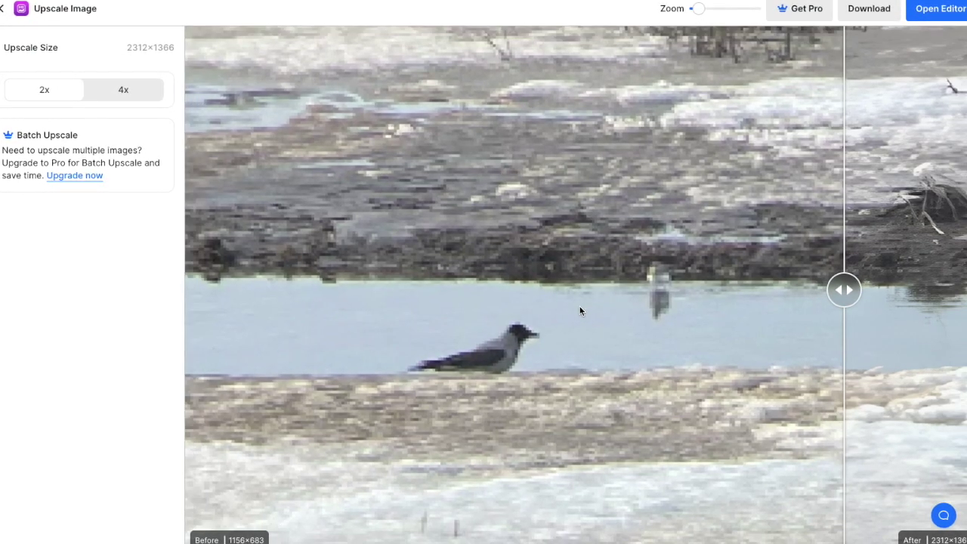
drag(840, 289, 956, 290)
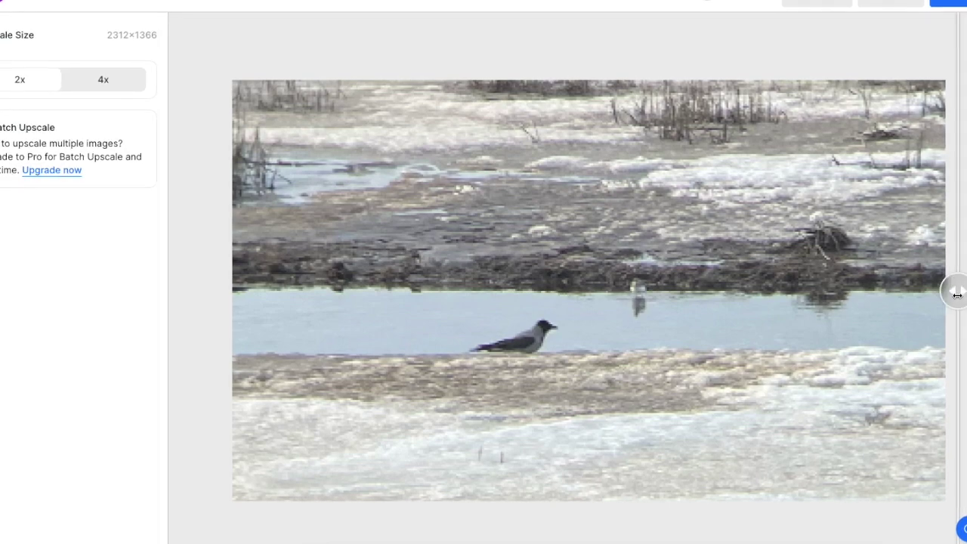
mouse_move(949, 291)
mouse_down()
mouse_move(531, 291)
mouse_move(401, 324)
mouse_move(468, 302)
mouse_move(633, 324)
mouse_move(949, 303)
mouse_up()
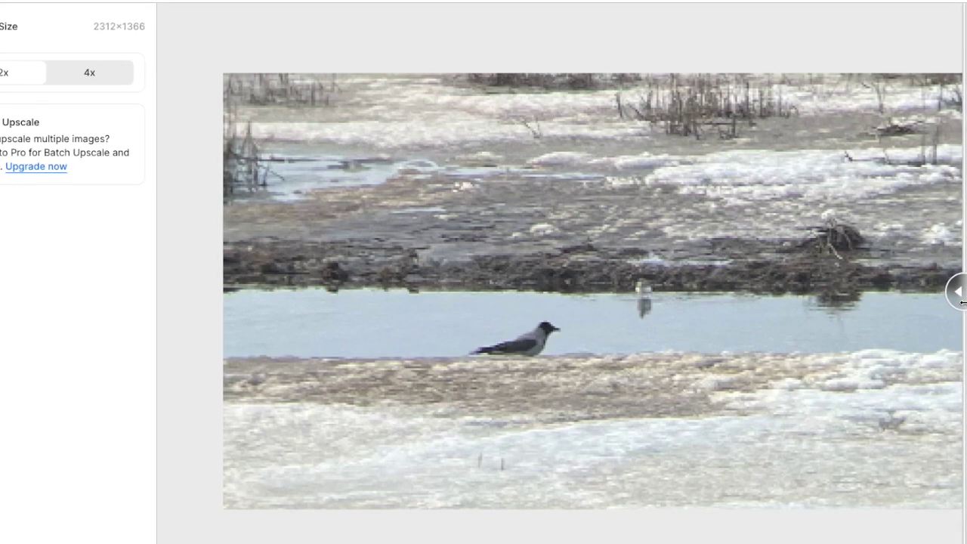
drag(941, 299, 340, 412)
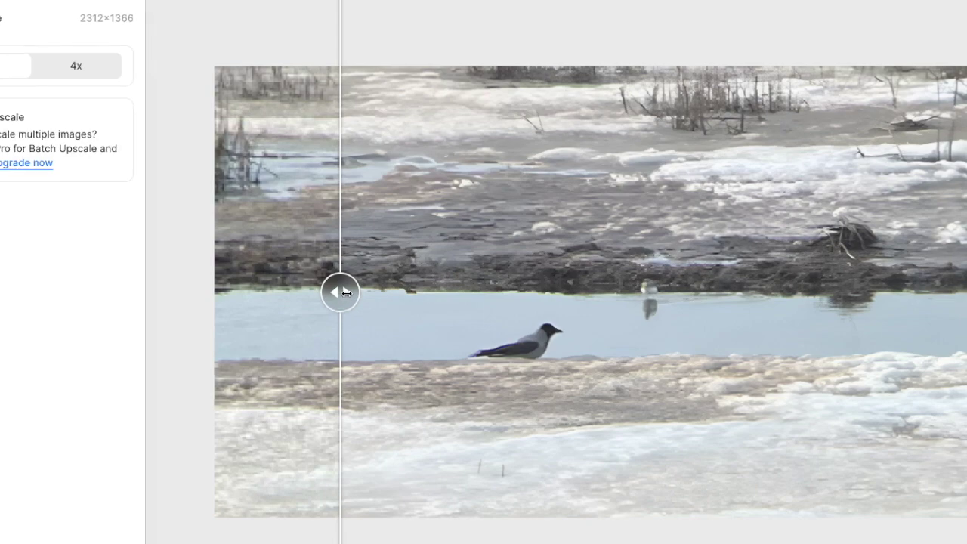